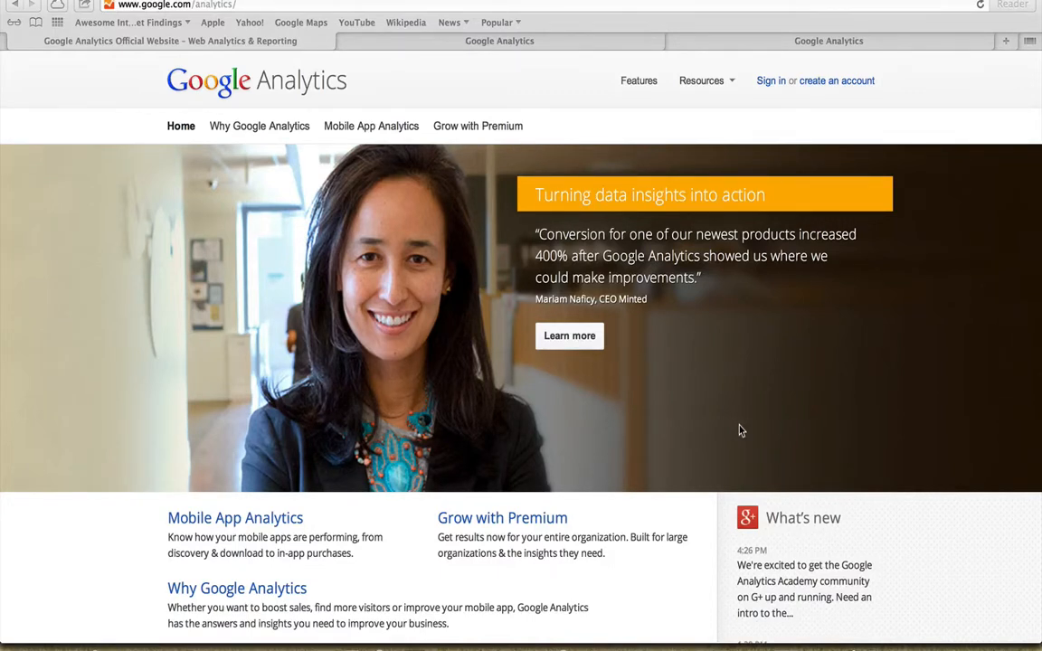
# Step: Go to the signed-in Google Analytics sign-up page and start signing up for a new account
pyautogui.click(197, 7)
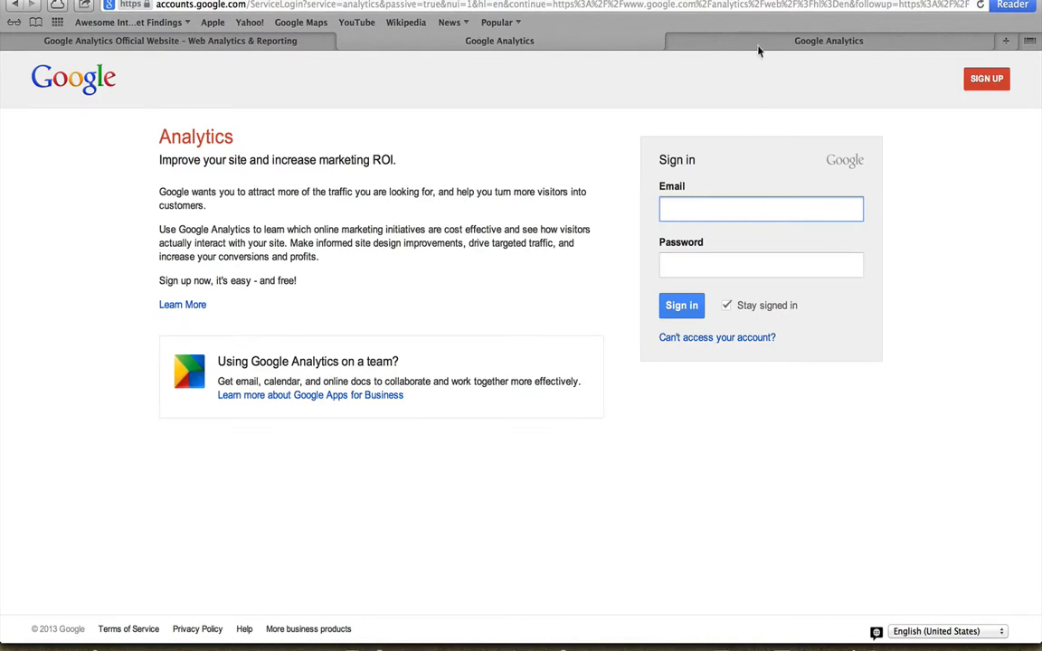
pyautogui.click(605, 37)
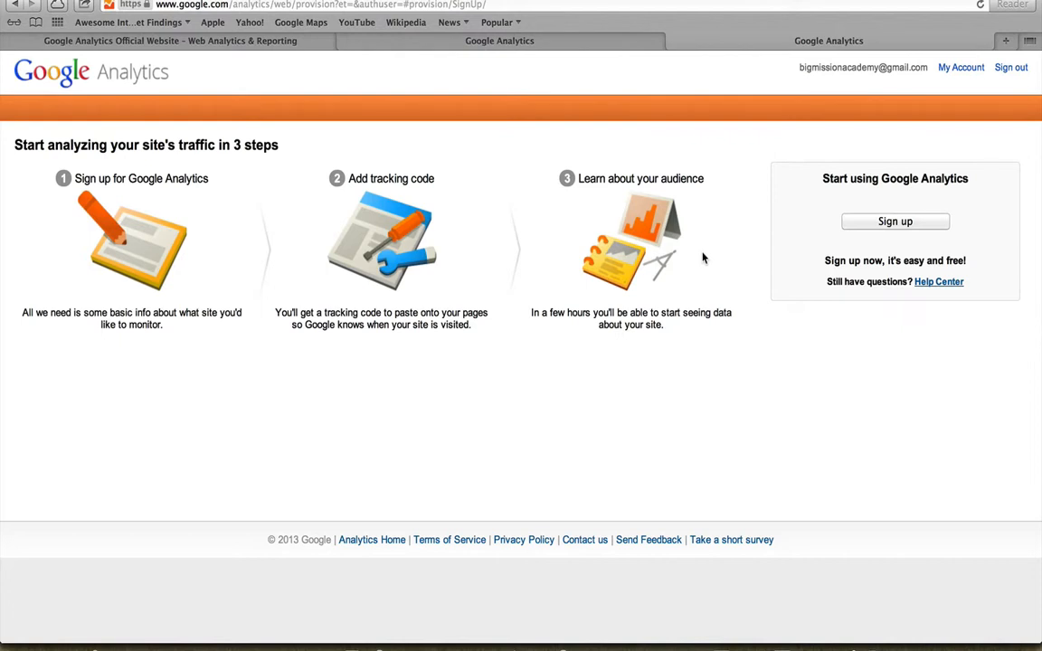
pyautogui.click(894, 226)
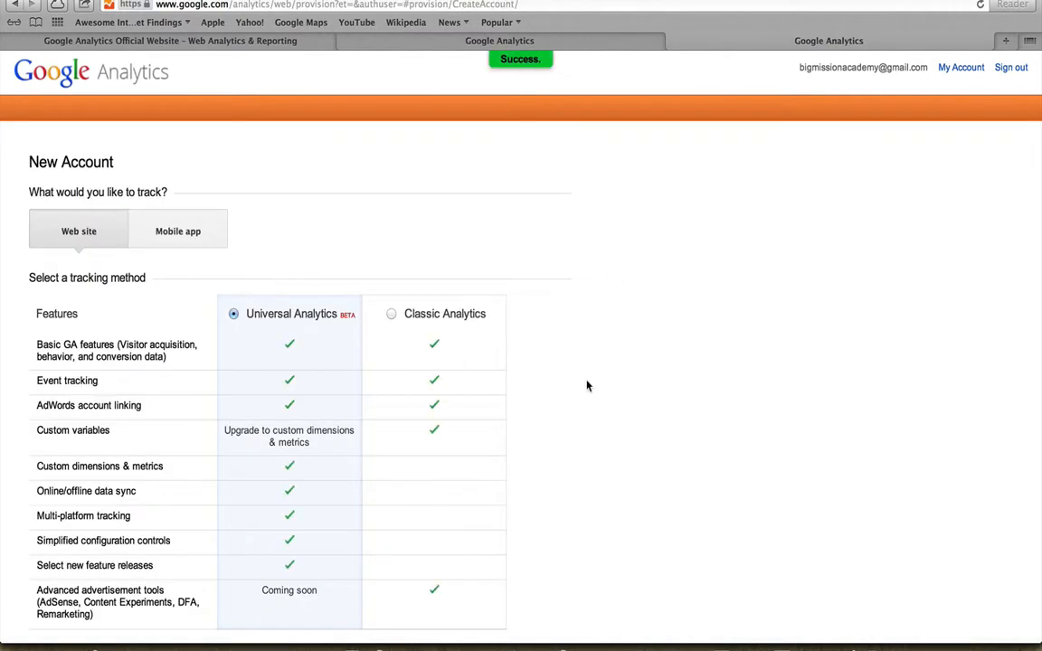
# Step: Enter BIG MISSION Academy as the account name in the new account form
pyautogui.scroll(-3, 623, 456)
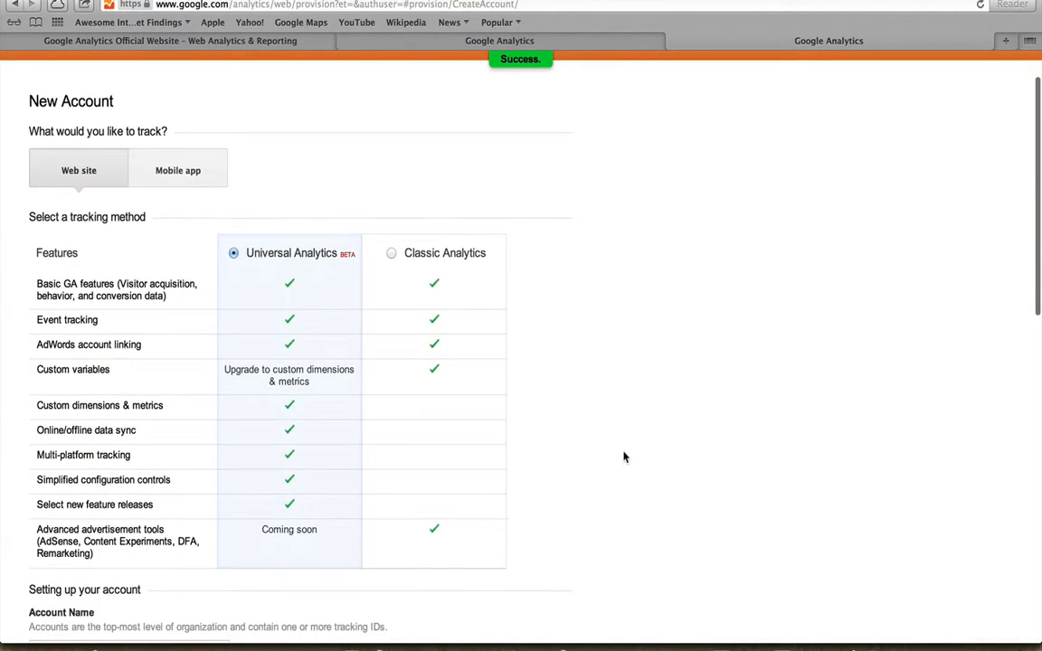
pyautogui.scroll(-2, 624, 456)
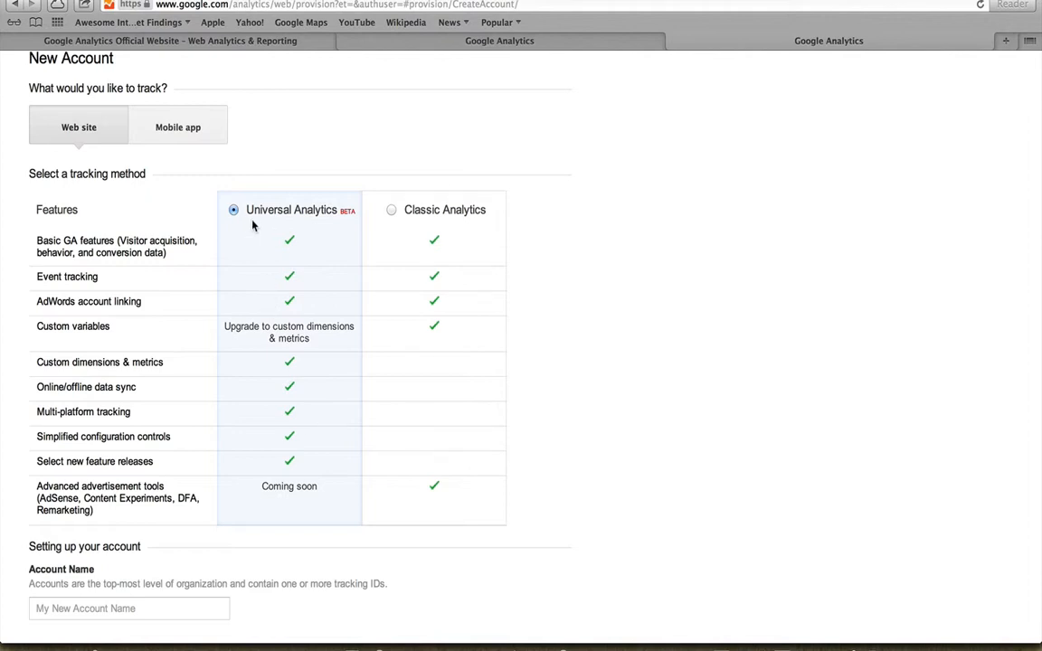
pyautogui.scroll(-2, 338, 318)
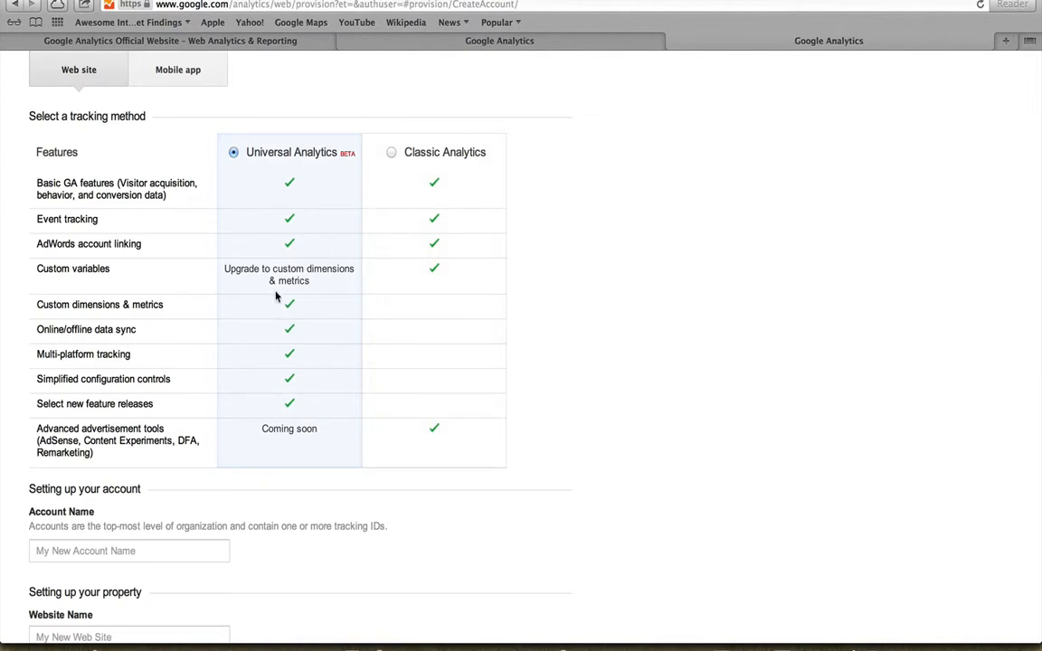
pyautogui.scroll(-1, 280, 263)
pyautogui.scroll(-2, 280, 263)
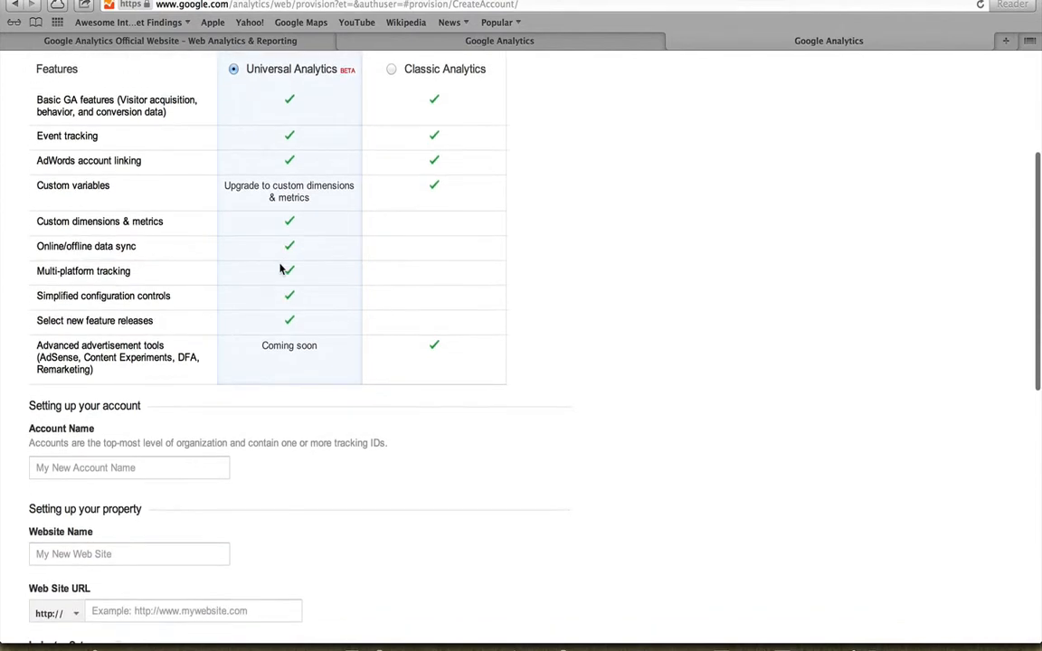
pyautogui.click(159, 465)
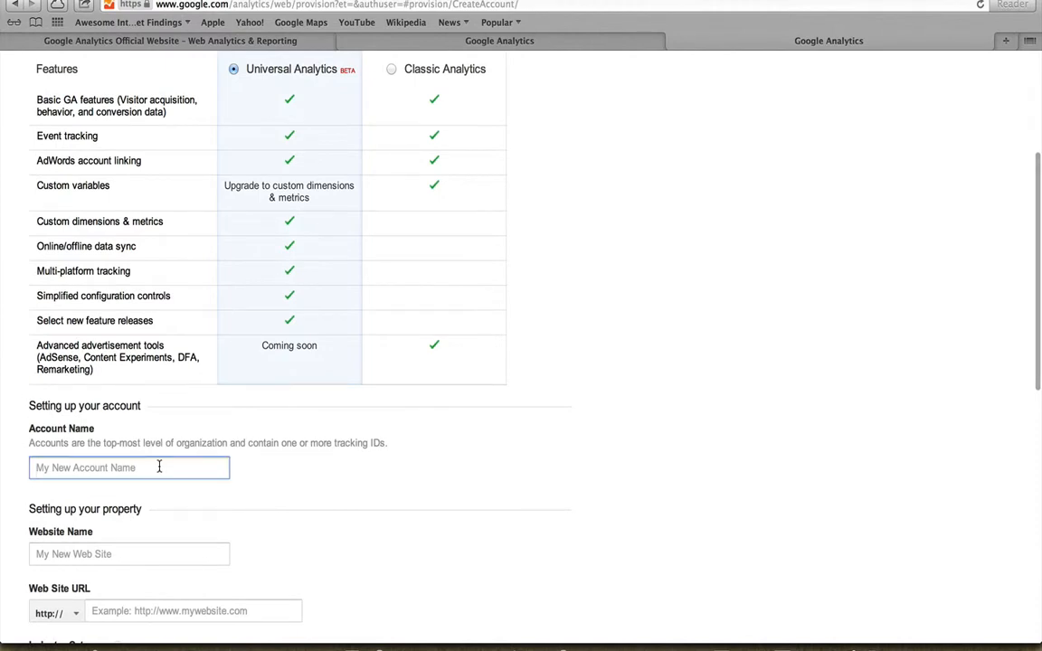
pyautogui.write('BlG MIS')
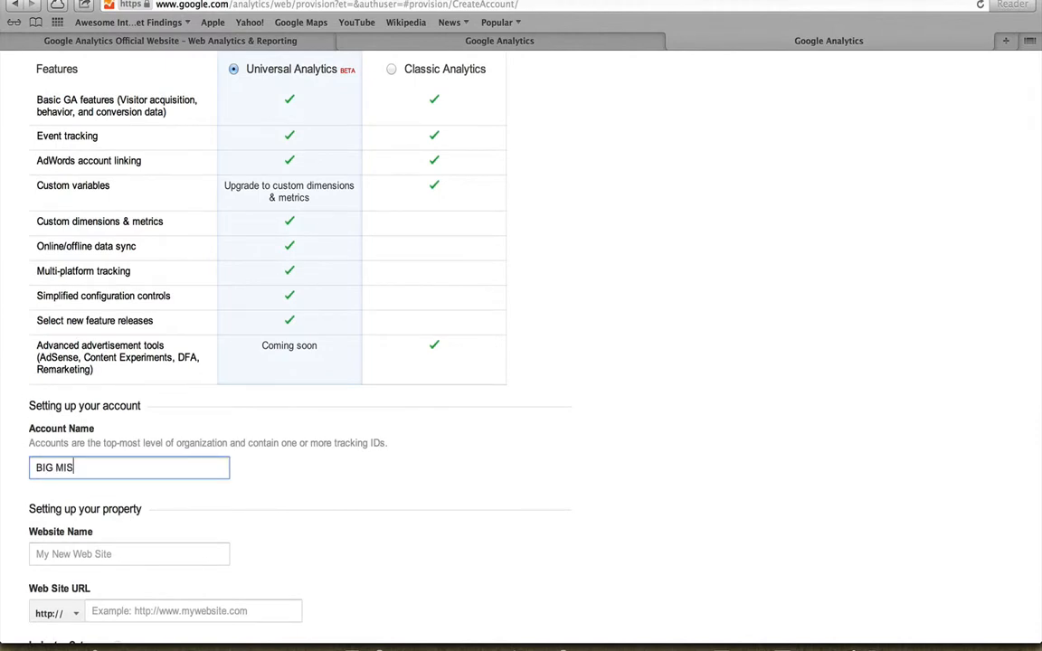
pyautogui.write('SION Academy')
pyautogui.scroll(-2, 205, 536)
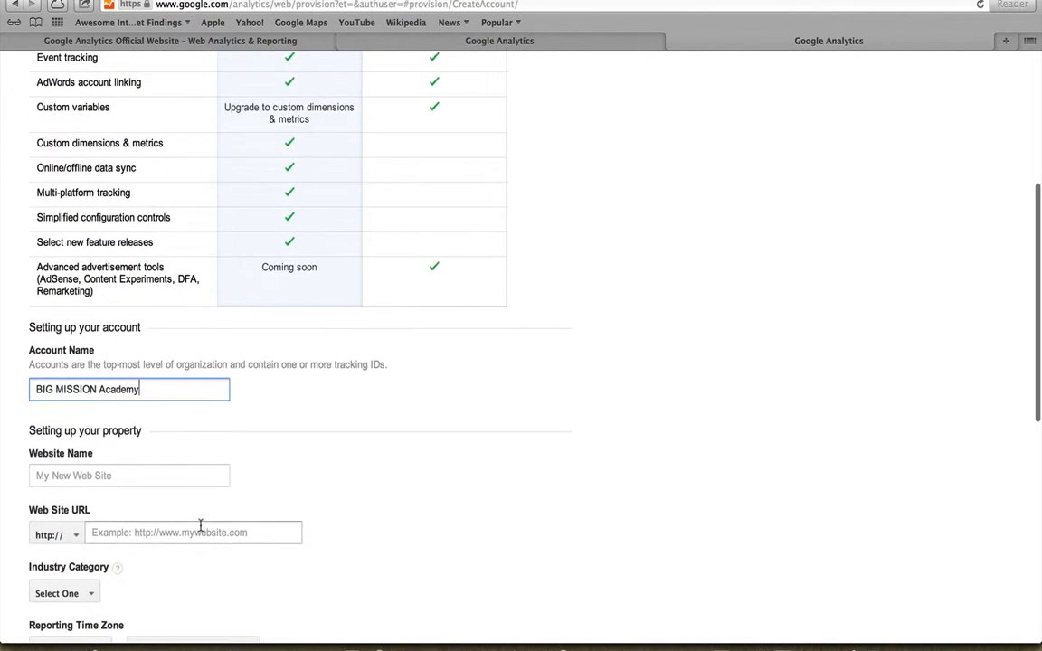
pyautogui.click(181, 479)
pyautogui.write('BIG MIS')
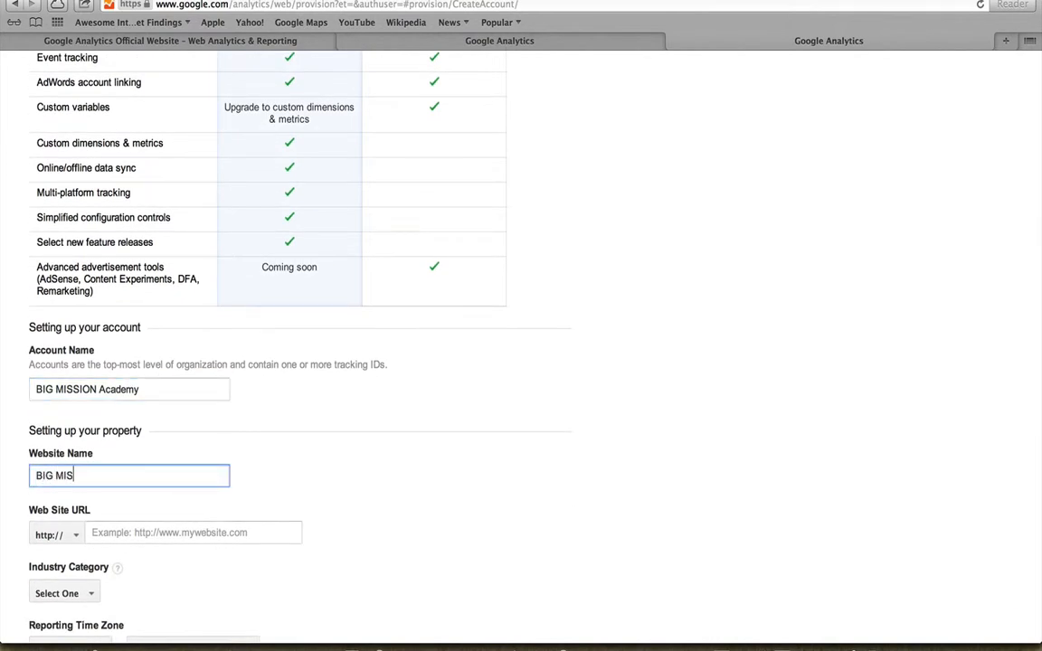
pyautogui.write('SION Academy')
pyautogui.click(209, 533)
pyautogui.write('www.')
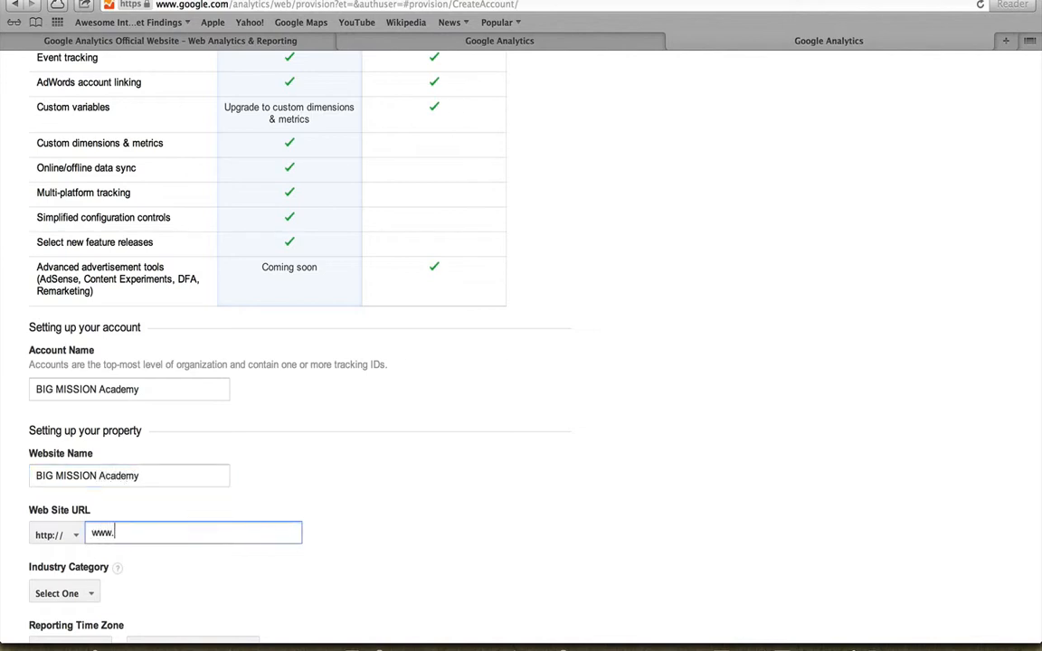
pyautogui.write('bigmissionacademy.com')
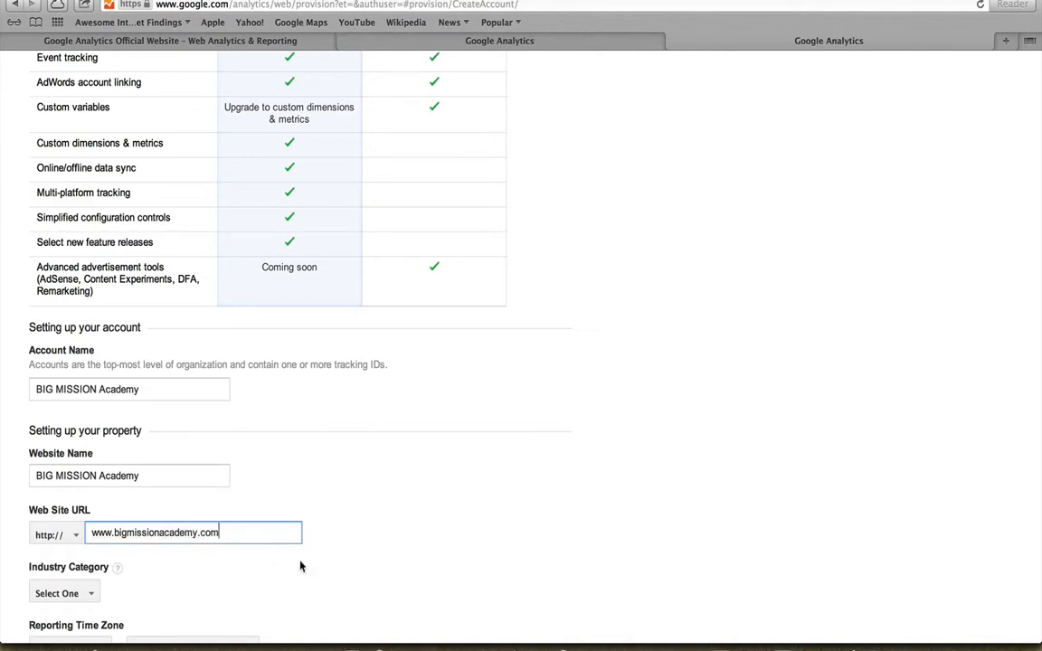
pyautogui.scroll(-2, 301, 565)
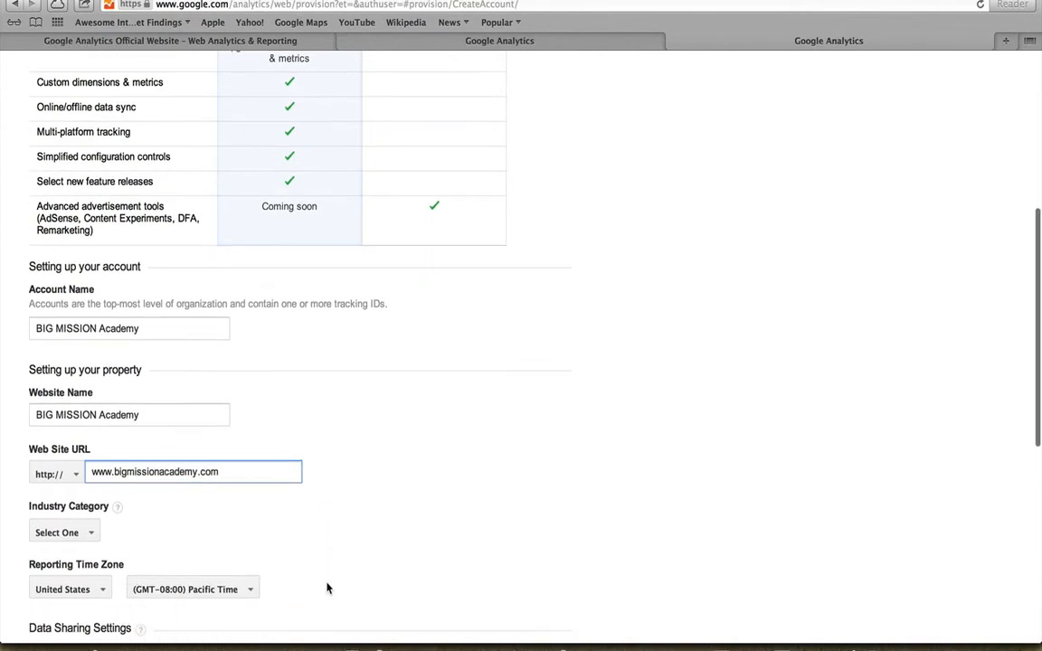
pyautogui.click(64, 475)
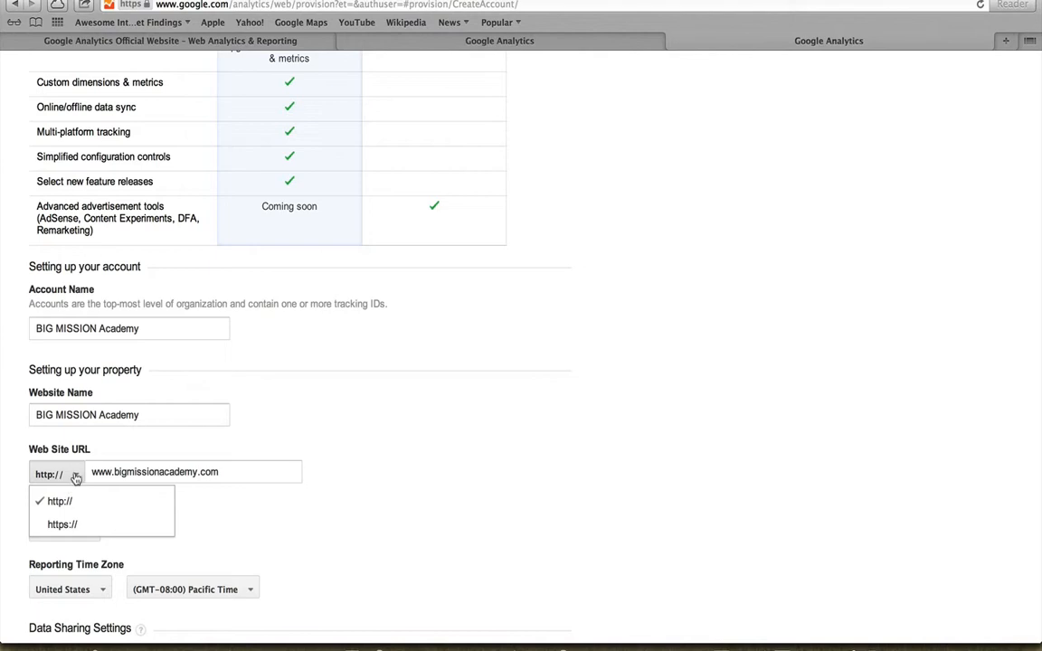
pyautogui.click(372, 489)
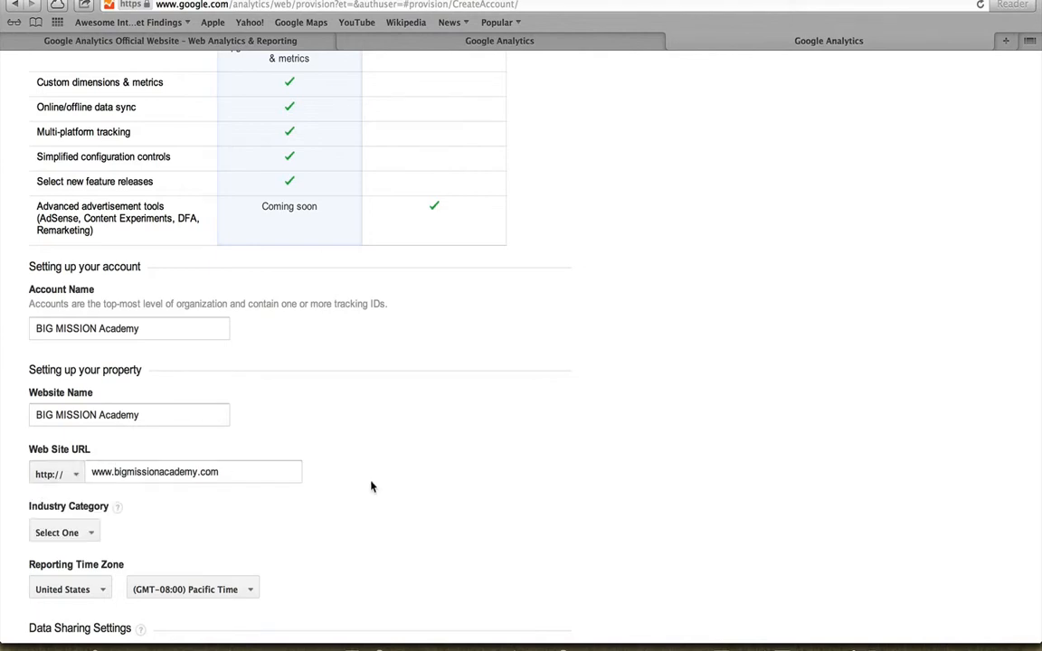
# Step: Set the industry category to Business and Industrial Markets and the reporting time zone to (GMT-05:00) Eastern Time
pyautogui.scroll(-1, 279, 525)
pyautogui.click(91, 489)
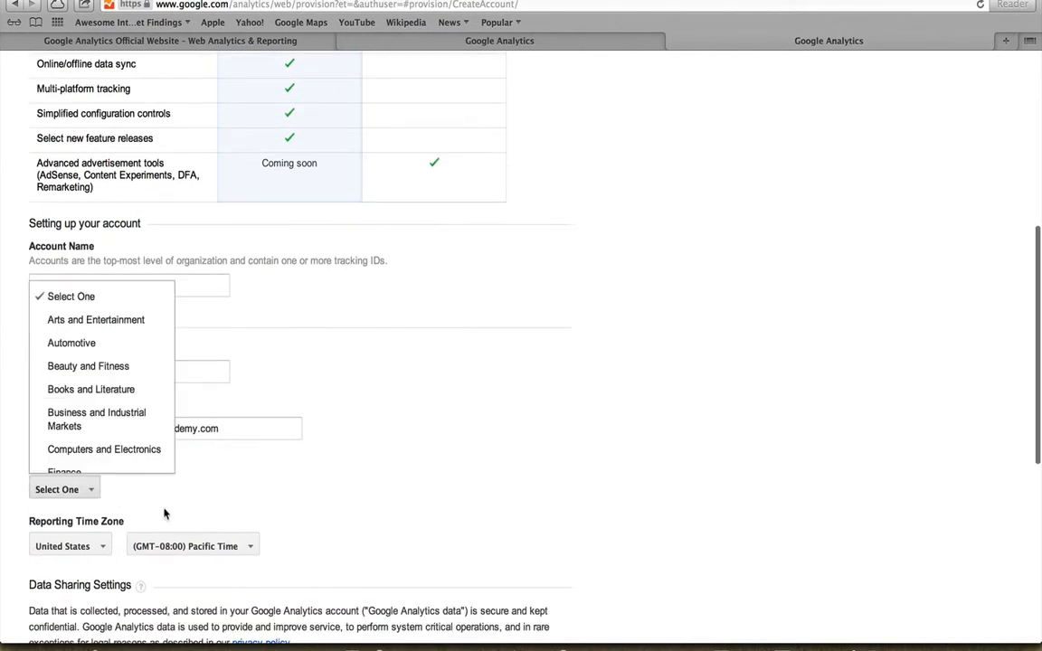
pyautogui.scroll(-1, 129, 436)
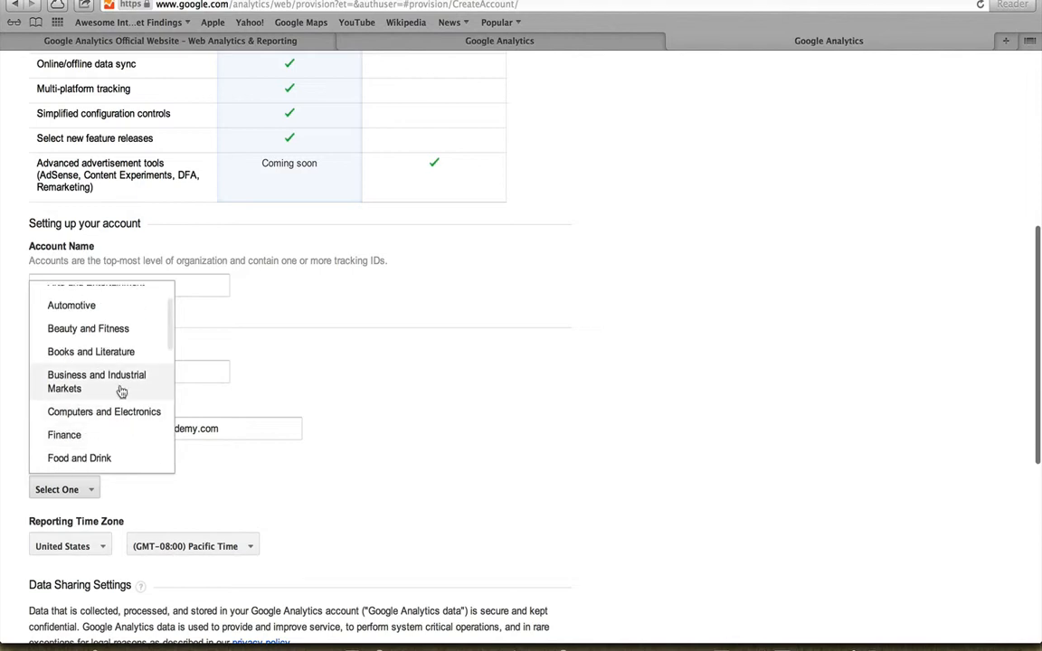
pyautogui.click(121, 389)
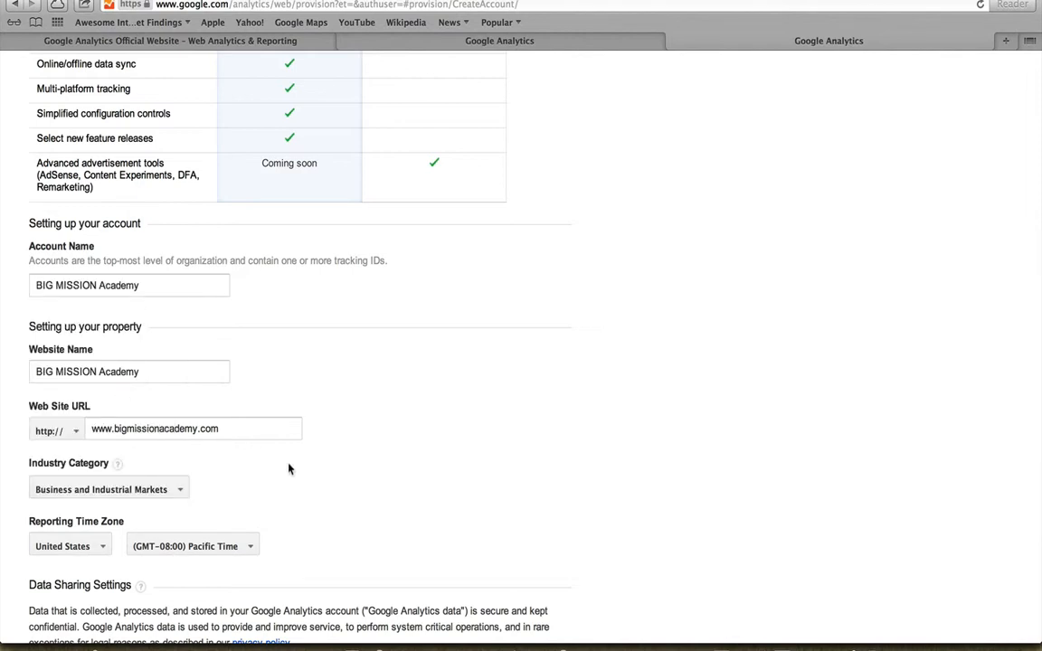
pyautogui.scroll(-1, 271, 489)
pyautogui.click(195, 495)
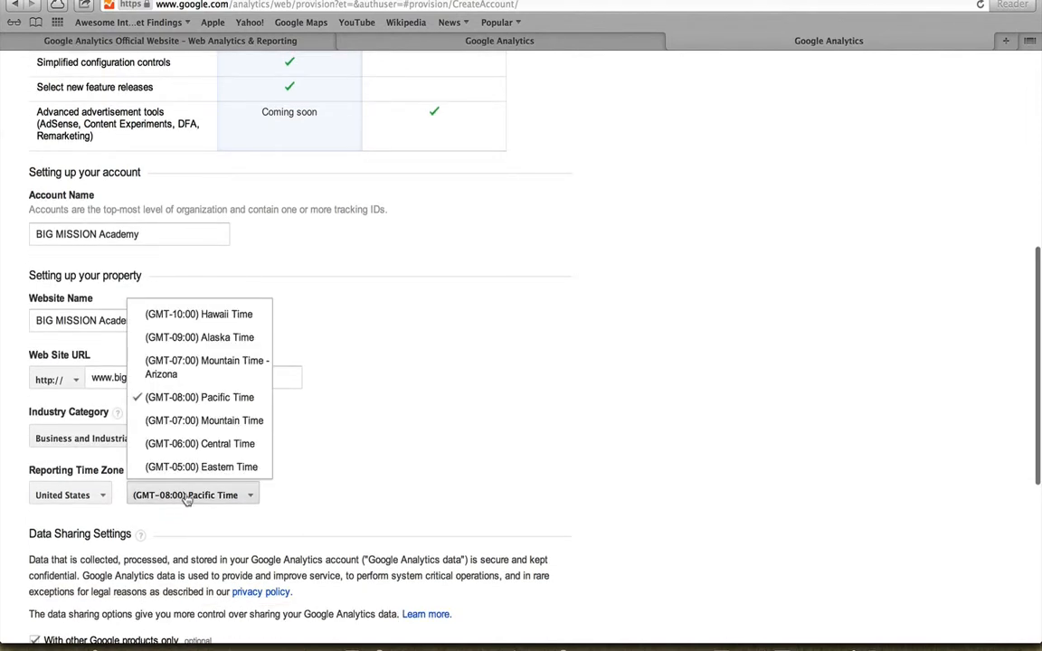
pyautogui.click(213, 469)
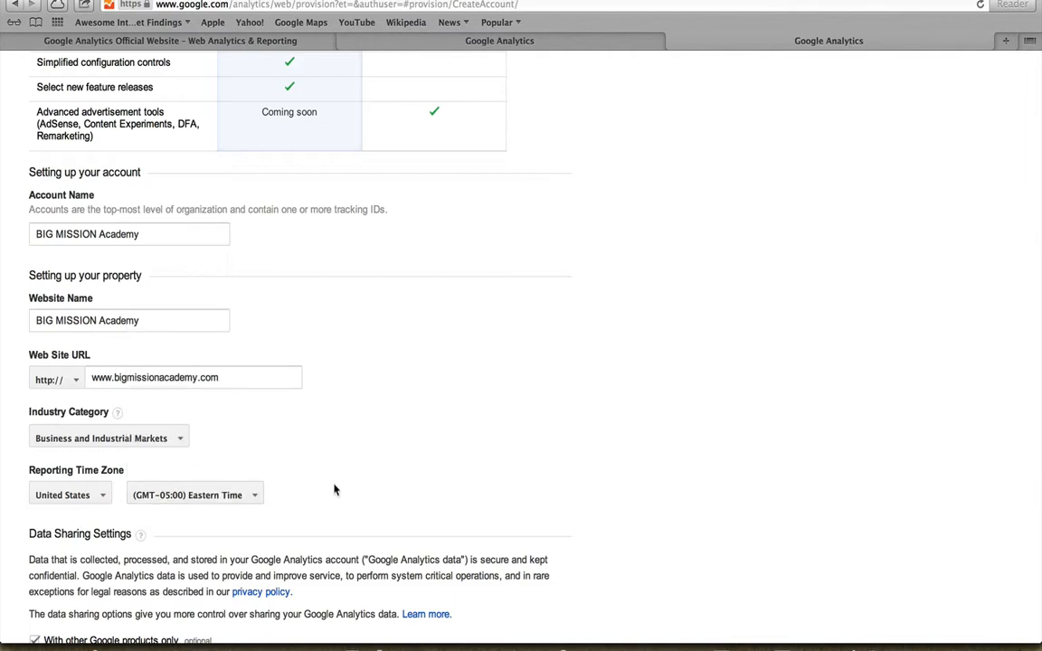
# Step: Go through the data sharing settings and request the tracking ID for the new account
pyautogui.scroll(-3, 334, 490)
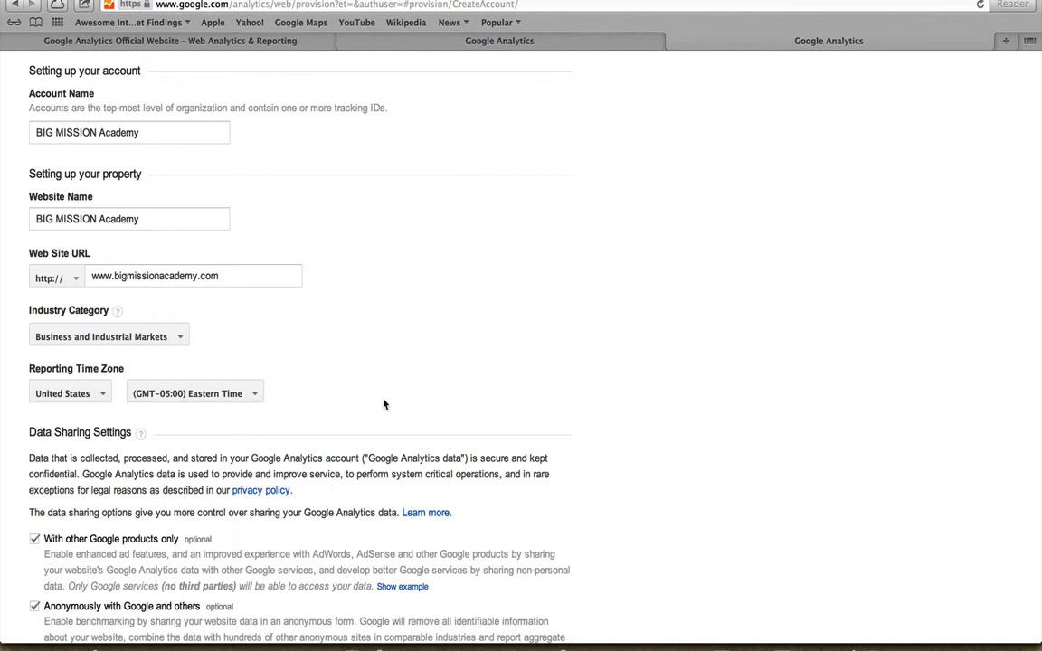
pyautogui.scroll(-3, 383, 404)
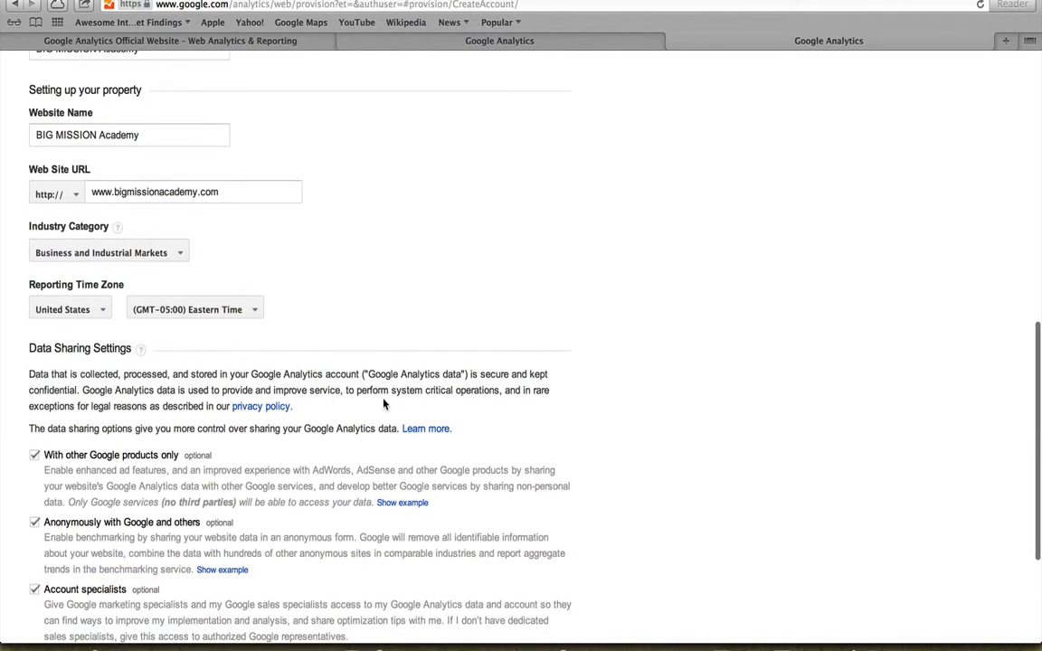
pyautogui.scroll(-3, 383, 403)
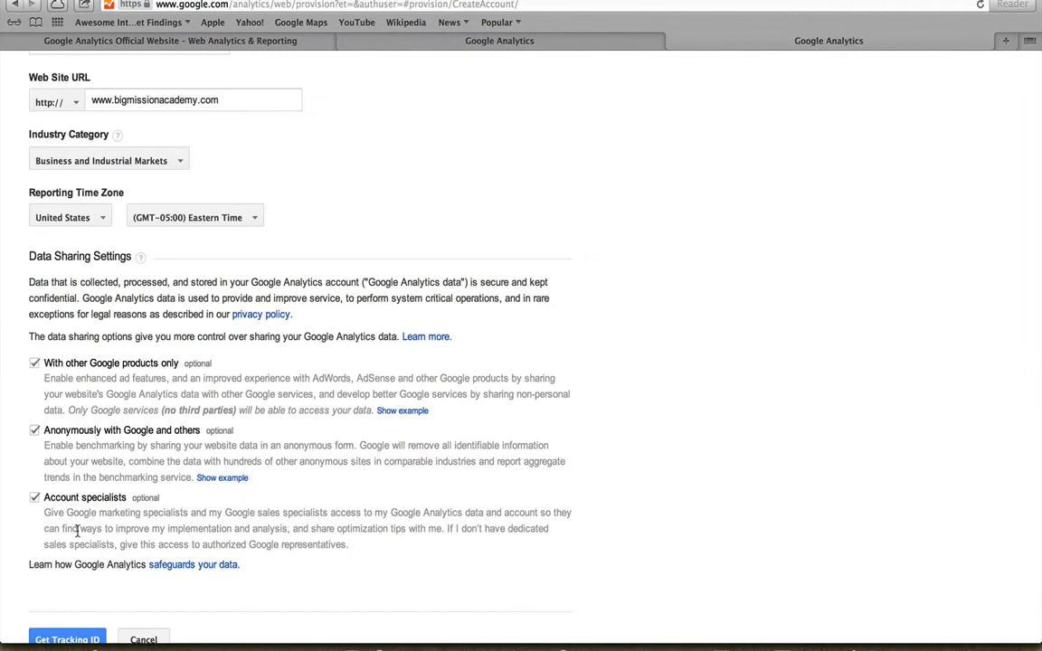
pyautogui.scroll(-3, 77, 532)
pyautogui.click(68, 557)
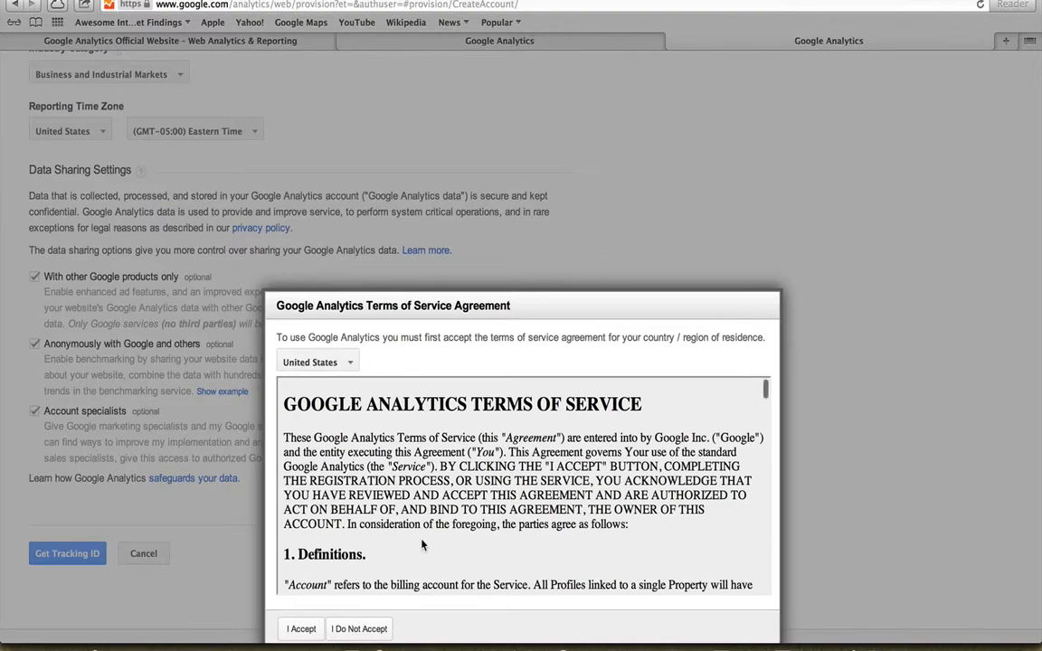
# Step: Read through the United States Google Analytics Terms of Service Agreement to its end and accept it
pyautogui.scroll(-15, 422, 544)
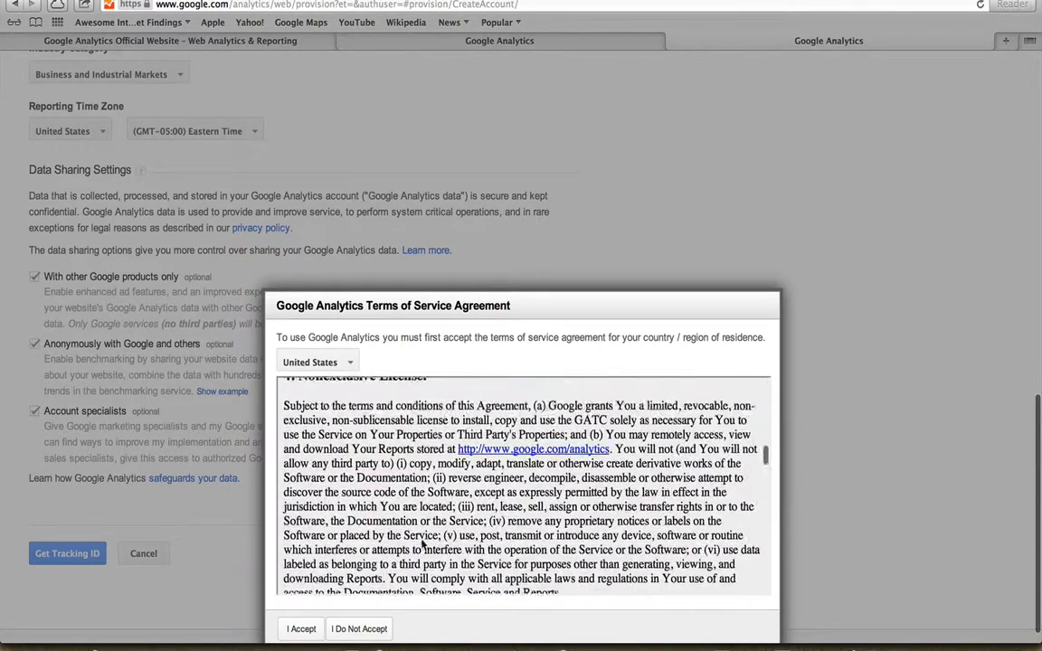
pyautogui.scroll(-20, 421, 544)
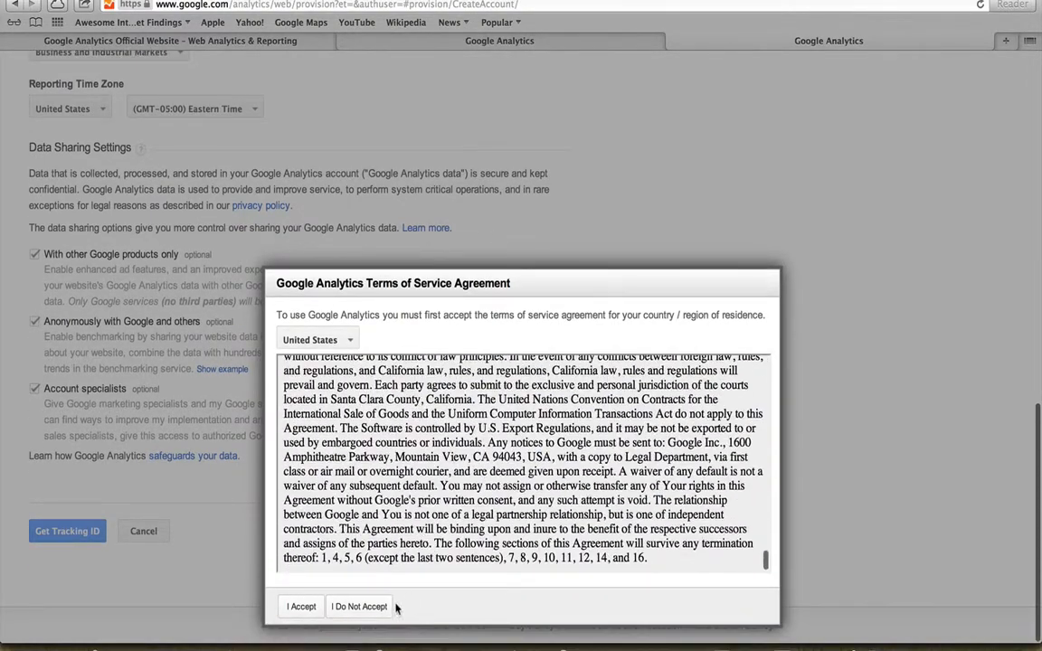
pyautogui.click(303, 607)
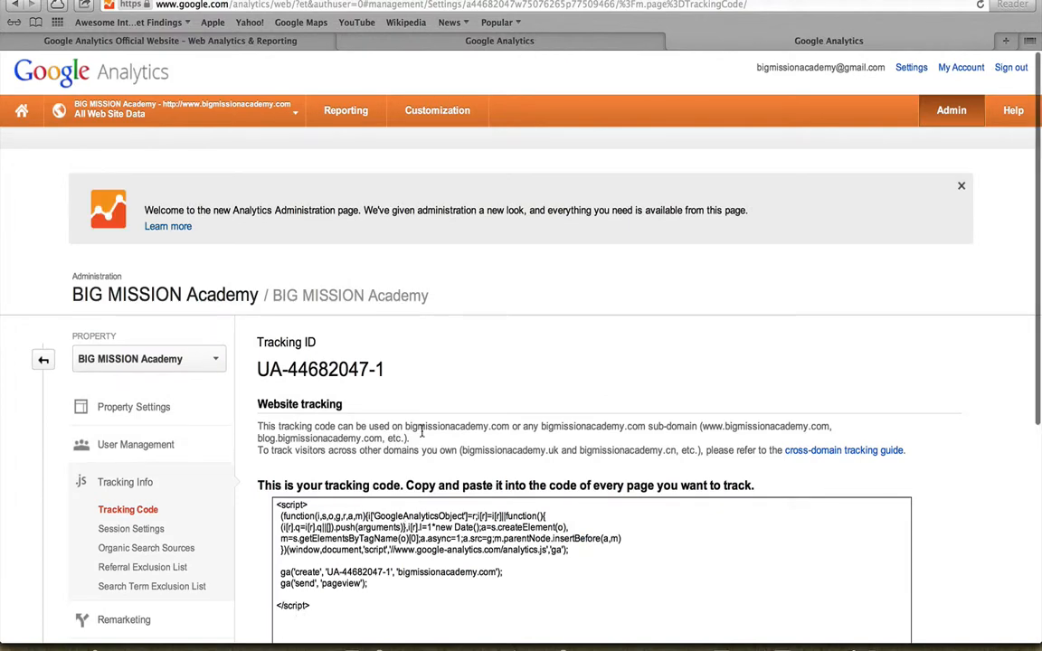
# Step: Switch to Chrome and check the example ID format for the Google Analytics ID in the WordPress theme's Other options
pyautogui.scroll(-2, 422, 438)
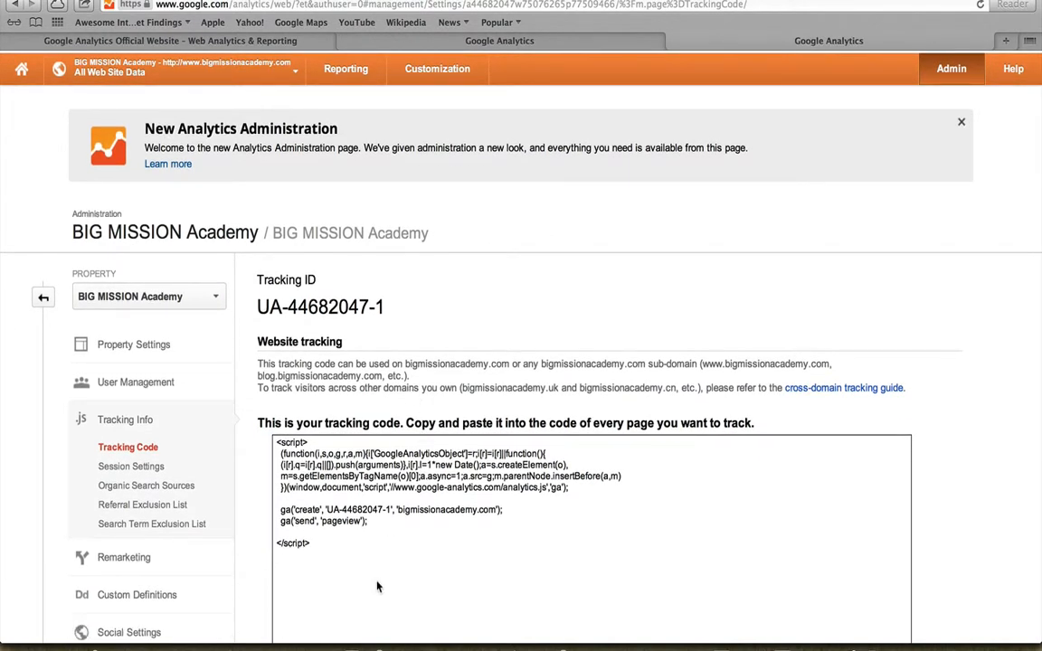
pyautogui.click(272, 648)
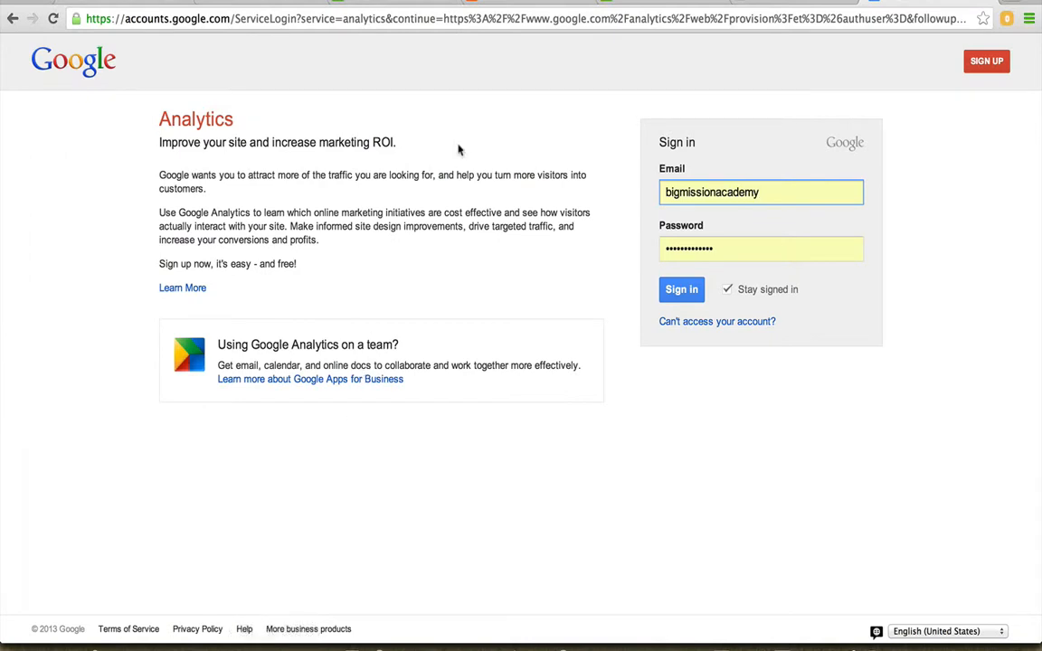
pyautogui.click(783, 3)
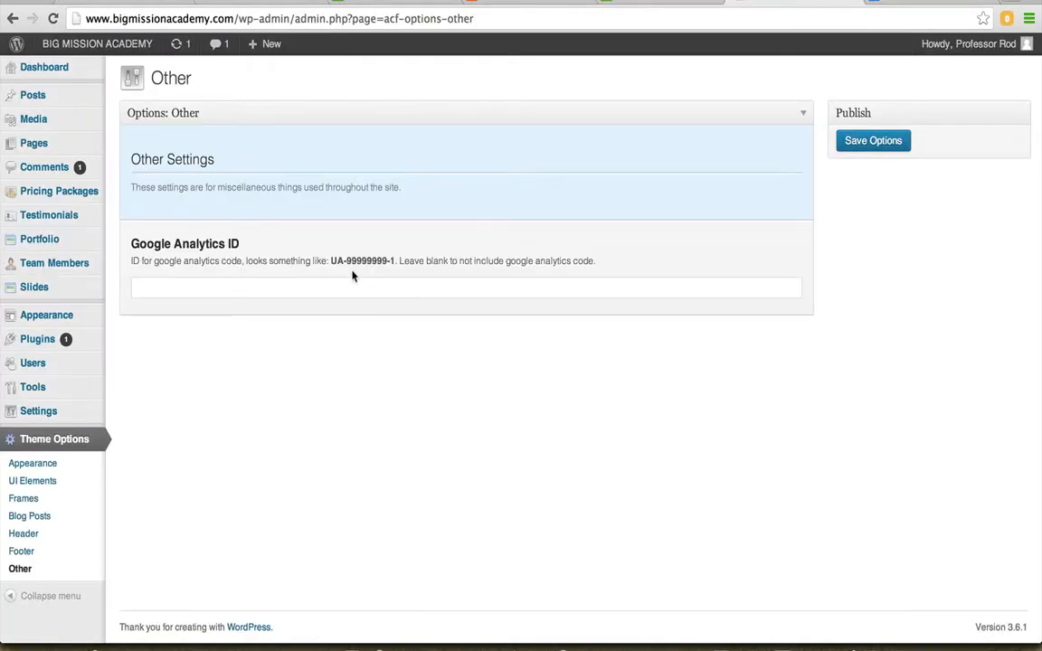
pyautogui.moveTo(330, 261); pyautogui.dragTo(395, 261)
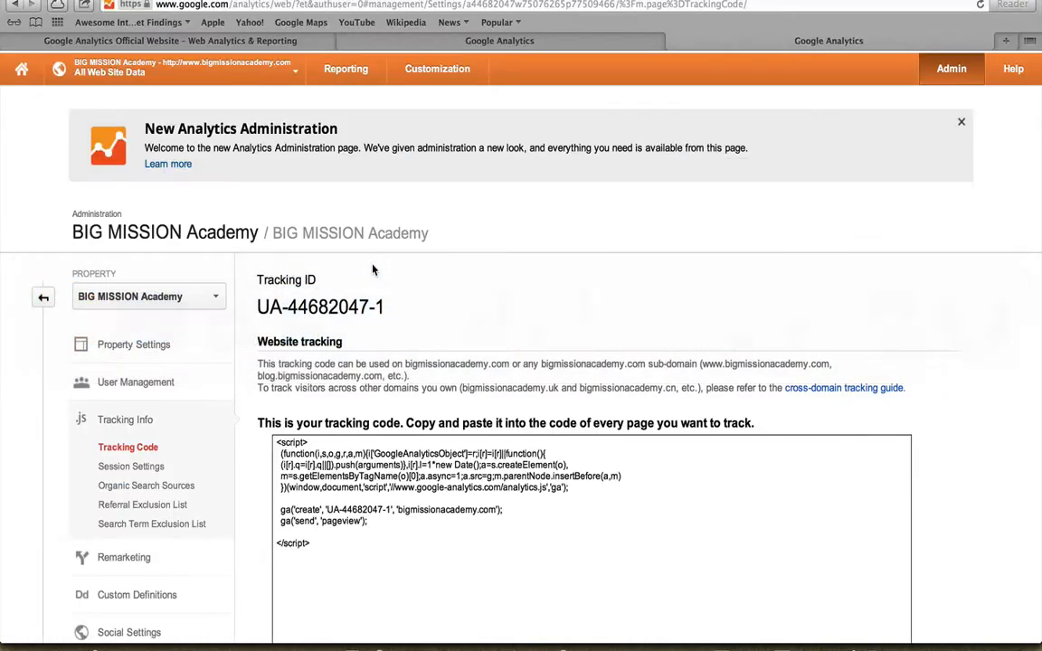
# Step: Copy the property's tracking ID from Google Analytics into the WordPress theme's Google Analytics ID option and save the options
pyautogui.moveTo(385, 313); pyautogui.dragTo(260, 310)
pyautogui.press('super+c')
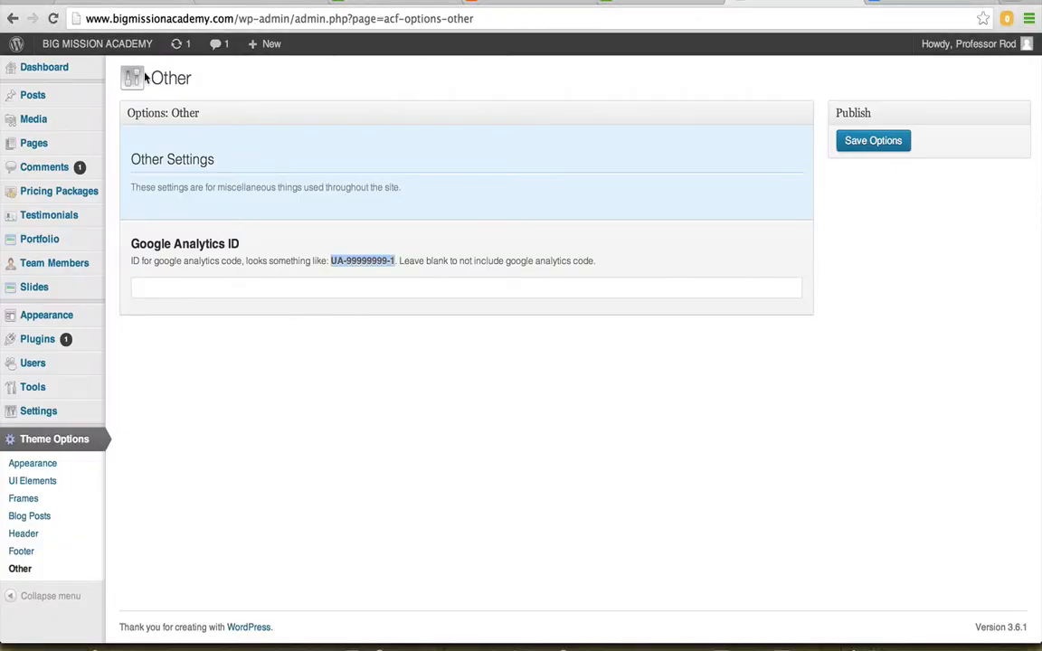
pyautogui.click(311, 286)
pyautogui.press('super+v')
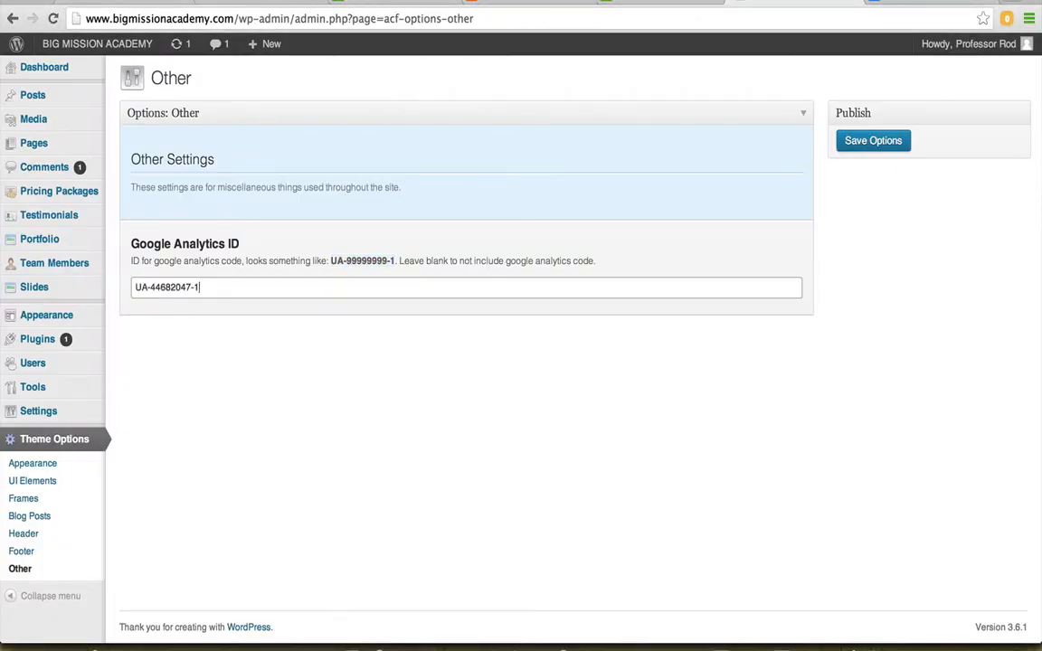
pyautogui.click(873, 142)
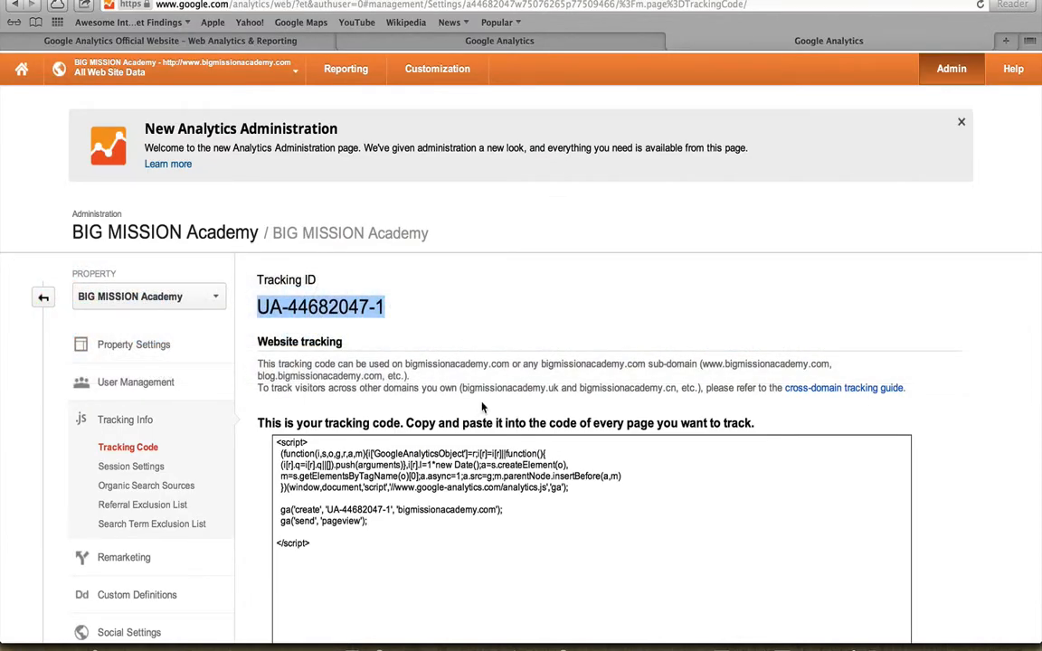
# Step: Review the website tracking code and the optional implementation instructions on the Google Analytics Tracking Code page
pyautogui.scroll(-5, 543, 362)
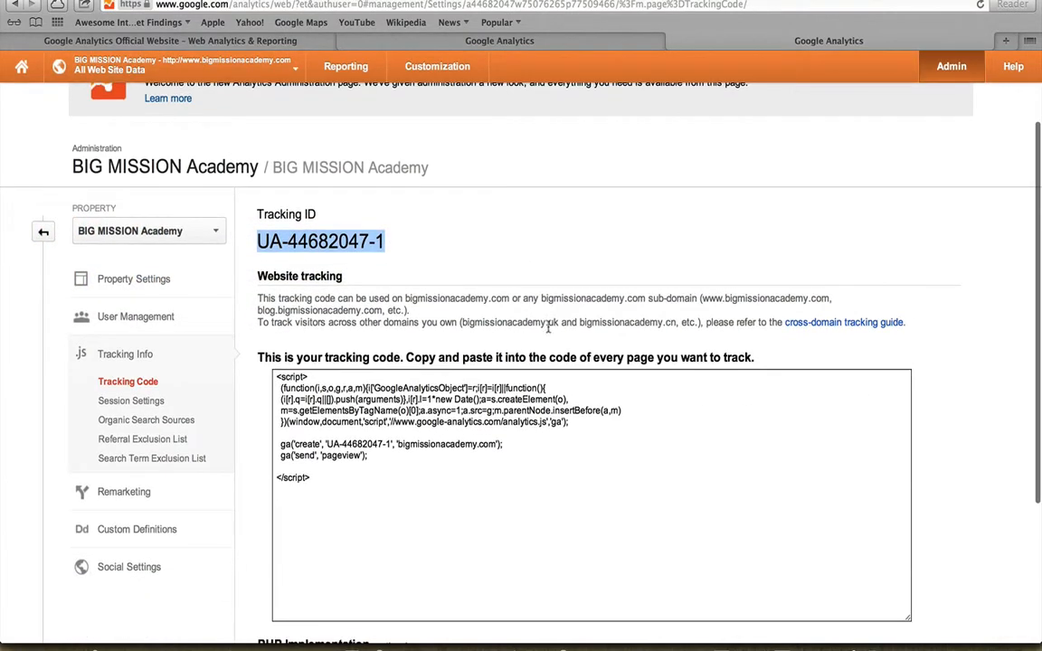
pyautogui.scroll(-3, 580, 415)
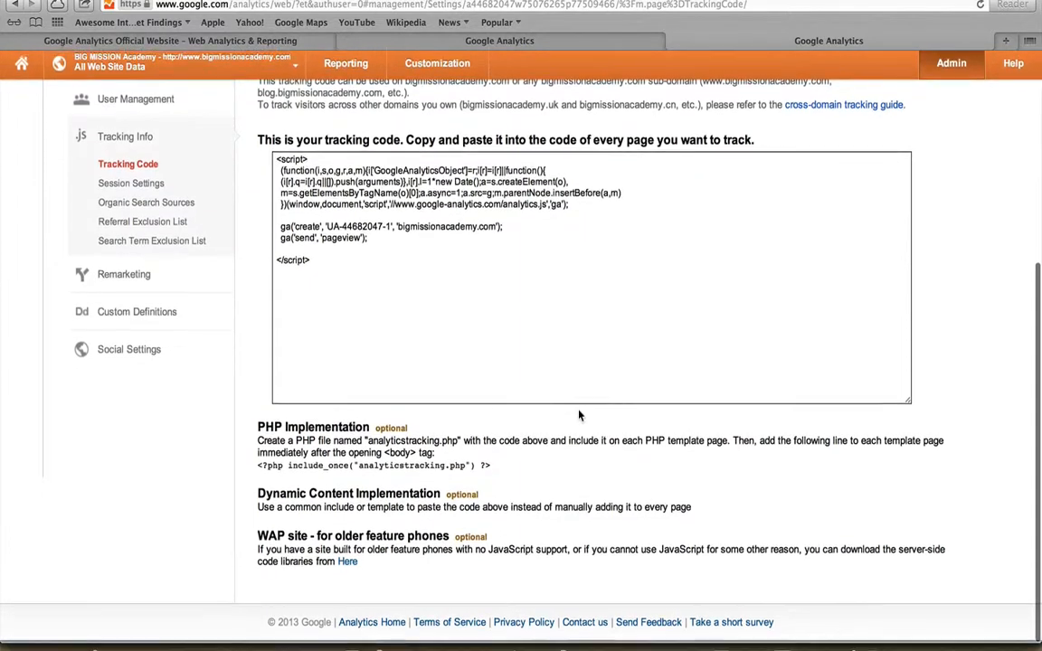
pyautogui.scroll(8, 580, 416)
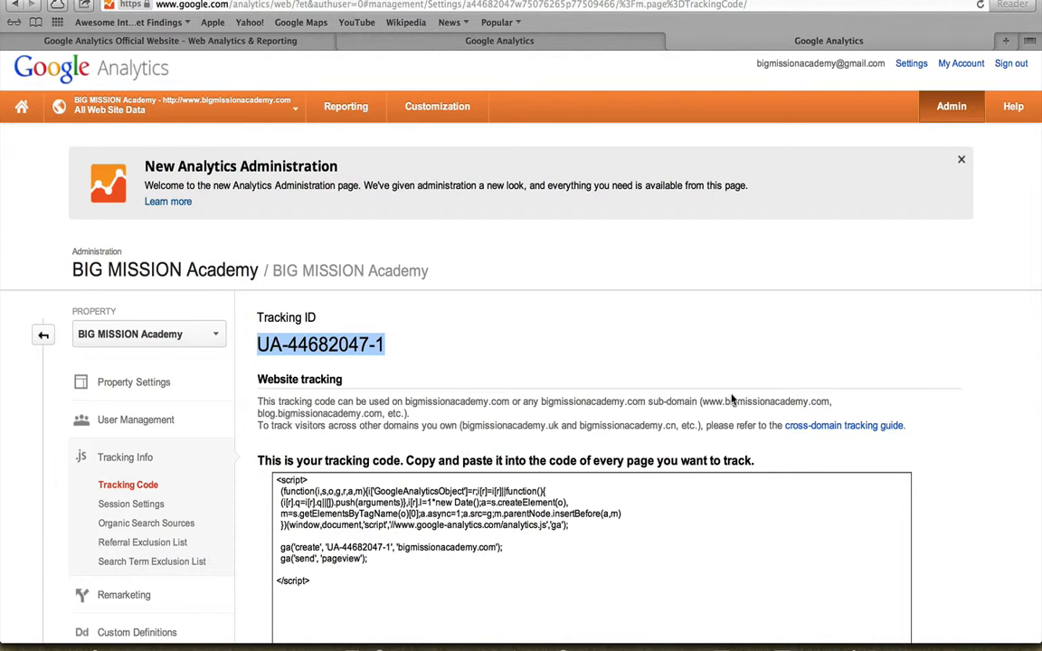
pyautogui.scroll(-2, 731, 398)
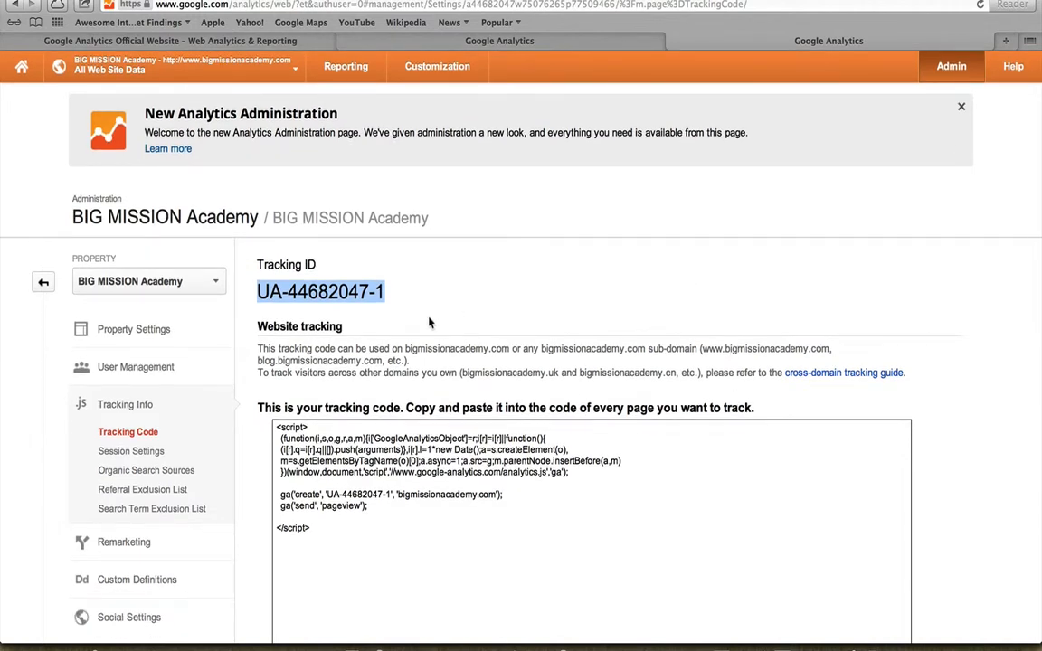
pyautogui.scroll(3, 430, 323)
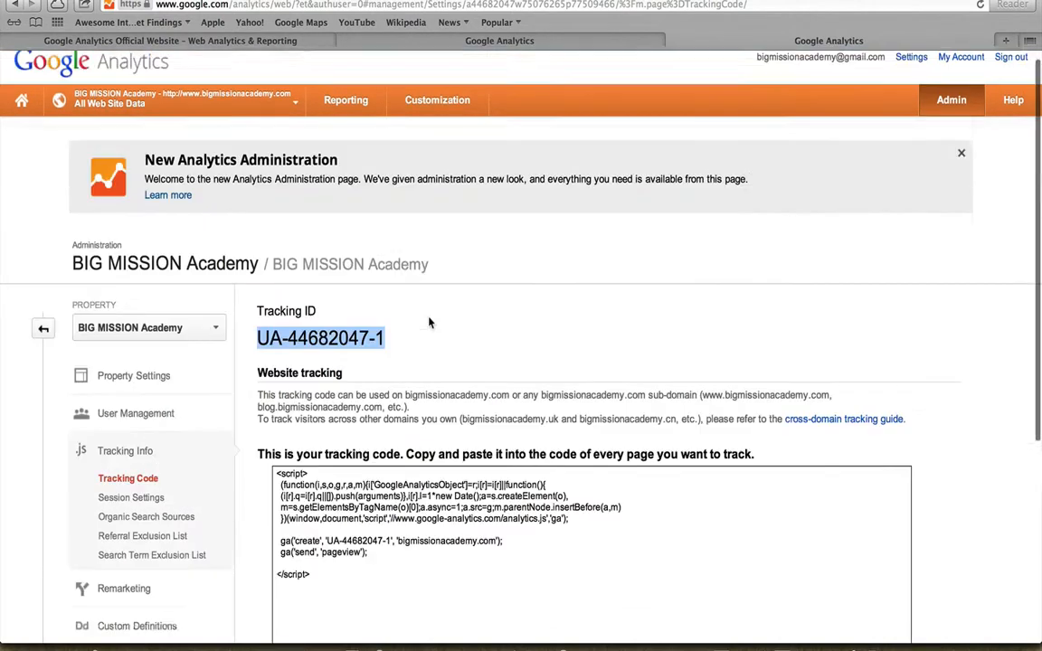